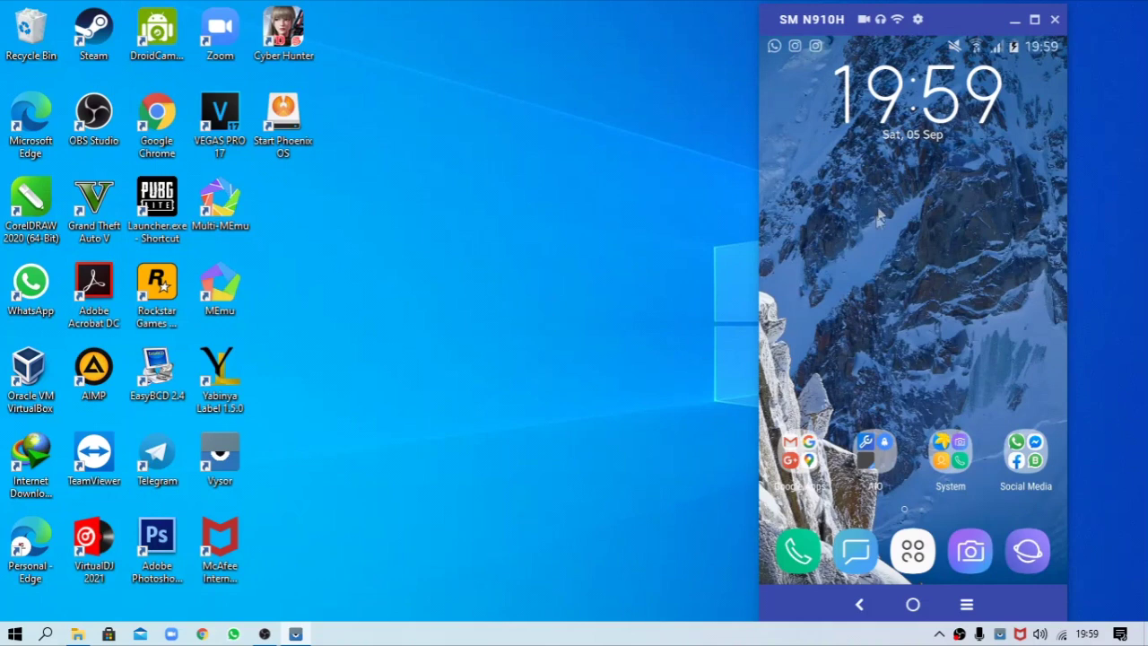
# Step: Reposition the phone mirror window and move the DroidCam shortcut to the free desktop spot below Start Phoenix OS
pyautogui.moveTo(953, 24); pyautogui.dragTo(928, 20)
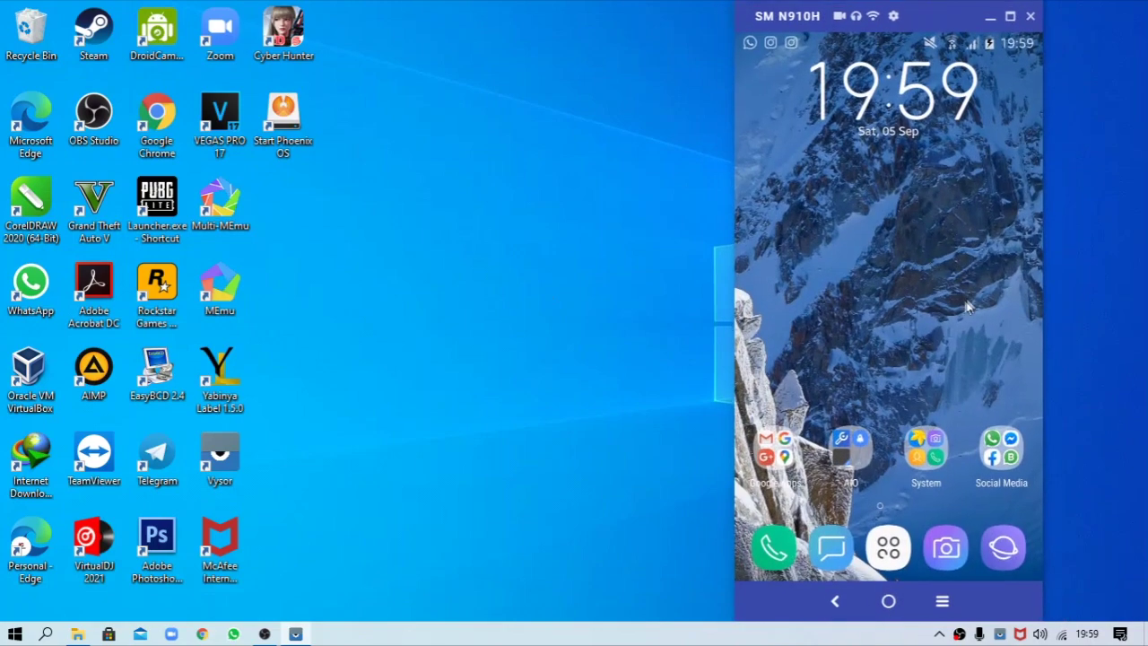
pyautogui.moveTo(968, 306); pyautogui.dragTo(964, 179)
pyautogui.moveTo(958, 233); pyautogui.dragTo(957, 369)
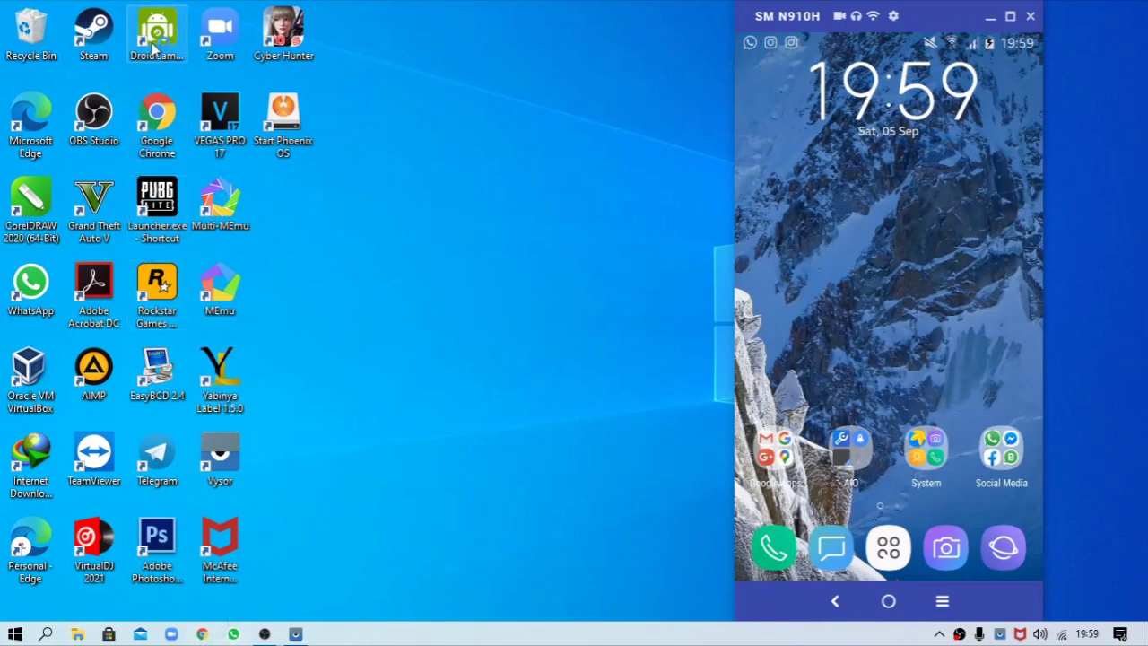
pyautogui.moveTo(282, 212)
pyautogui.mouseDown()
pyautogui.moveTo(307, 224)
pyautogui.moveTo(287, 208)
pyautogui.mouseUp()
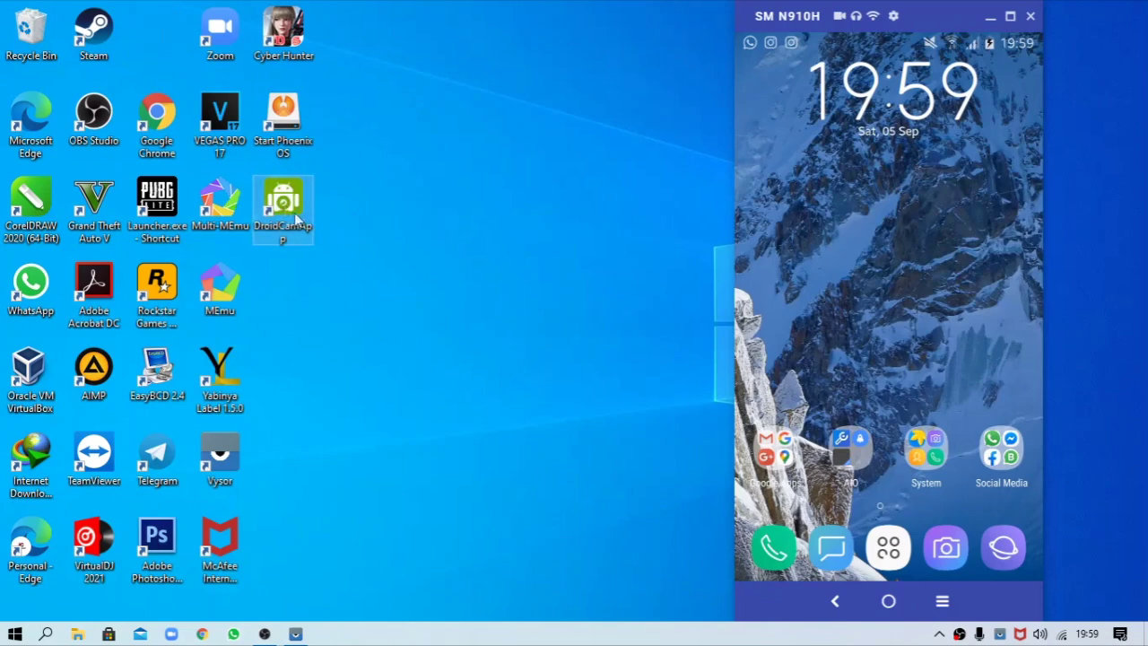
# Step: Switch to Google Chrome and search Google for "droidcam"
pyautogui.doubleClick(308, 226)
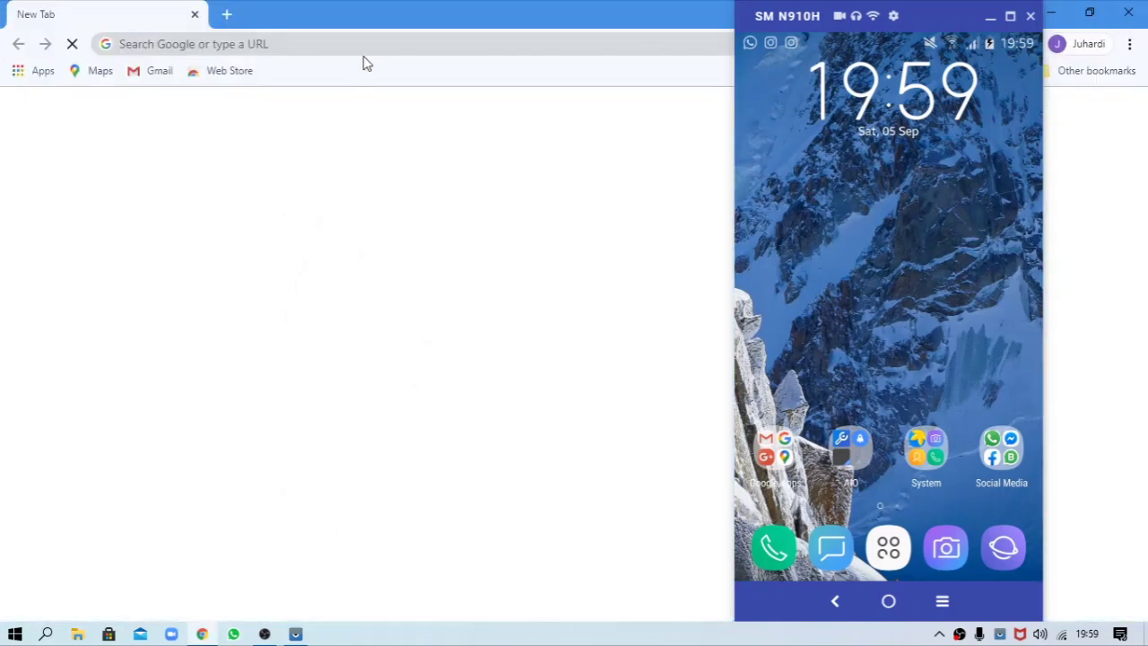
pyautogui.click(361, 49)
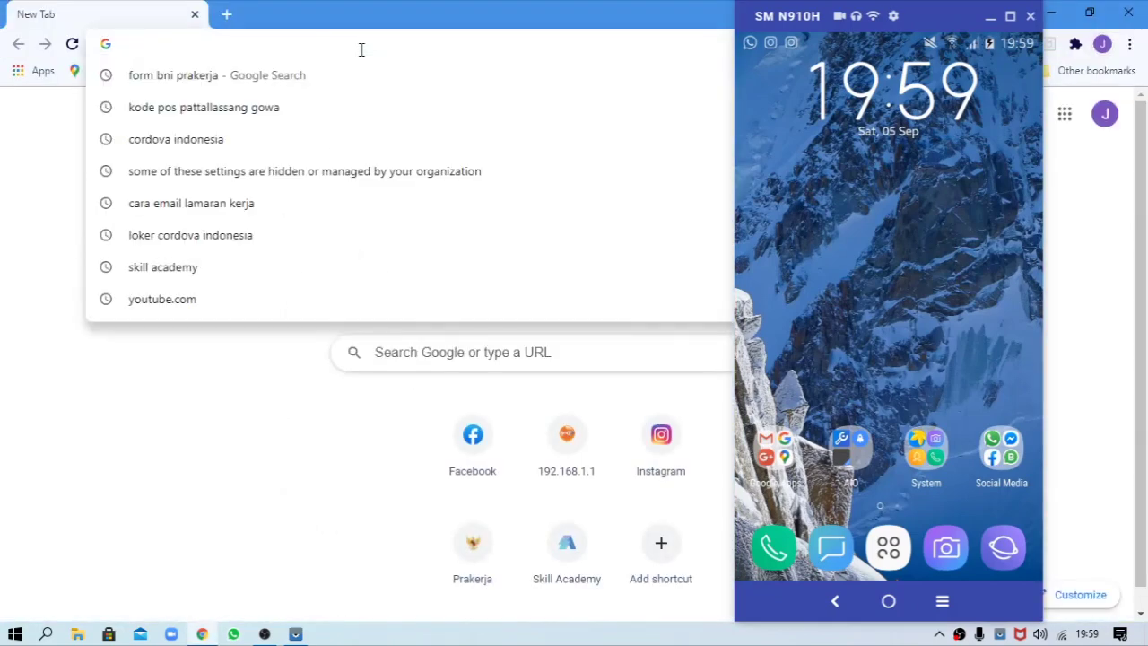
pyautogui.write('droid')
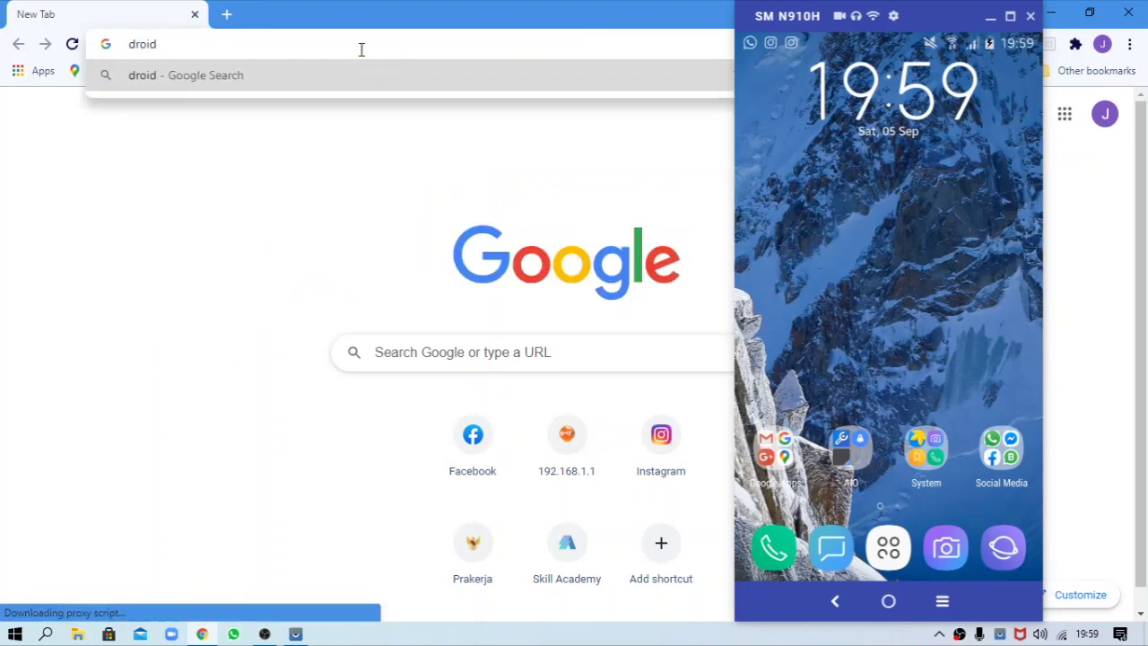
pyautogui.write('cam')
pyautogui.press('Return')
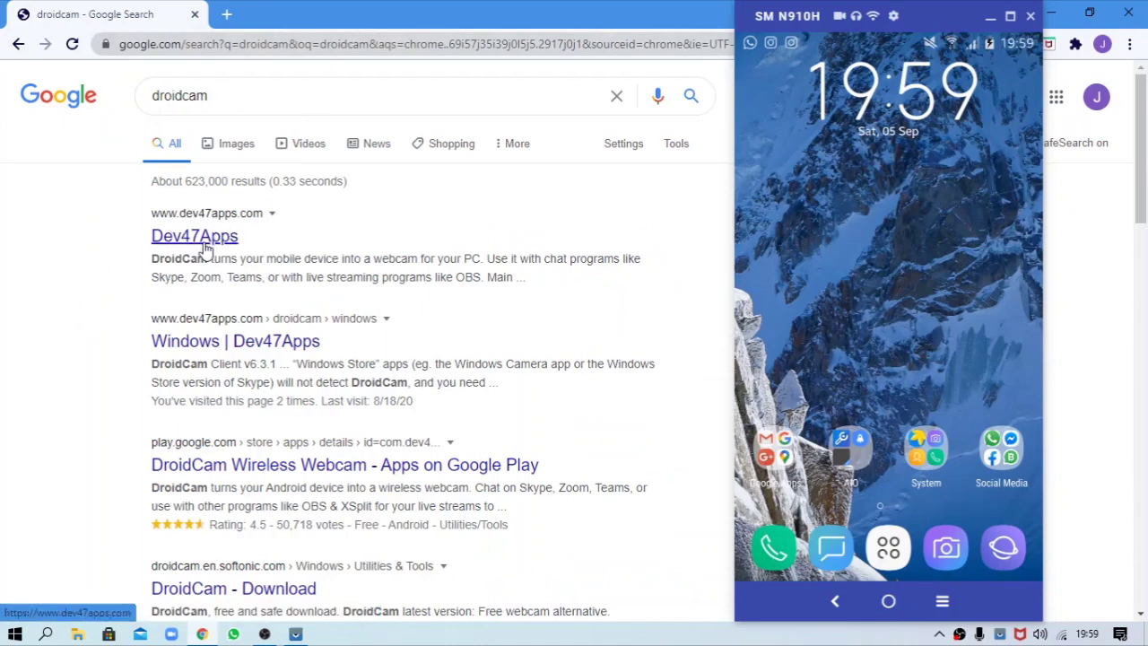
# Step: Open the Dev47Apps site from the search results and go to its Windows client download page
pyautogui.click(211, 242)
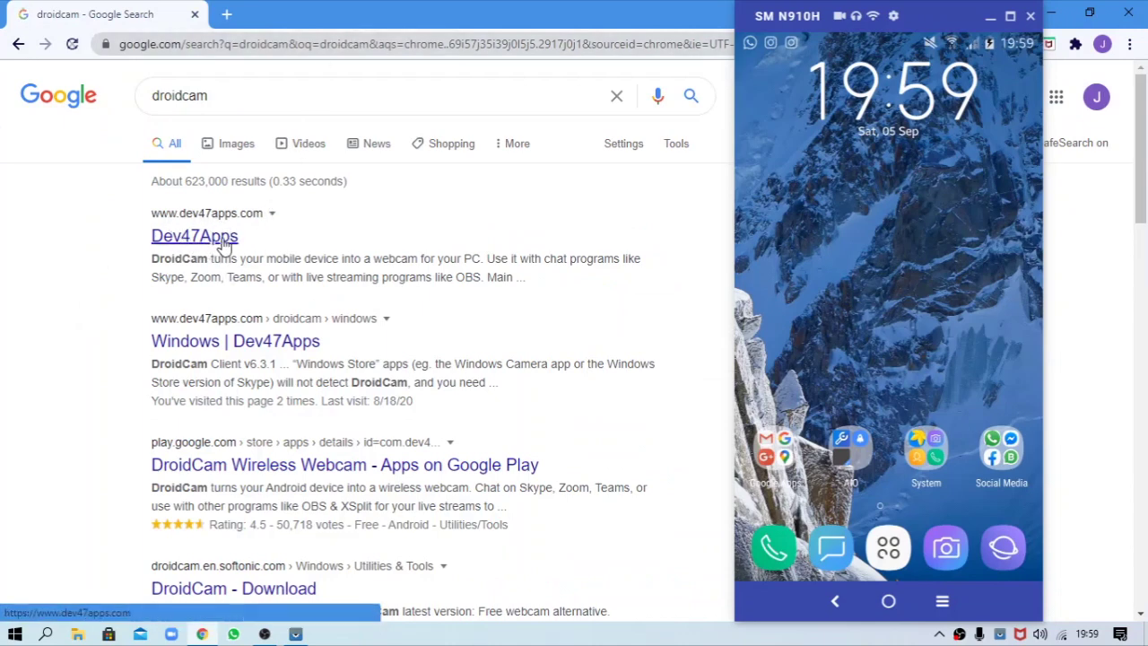
pyautogui.scroll(-2, 198, 255)
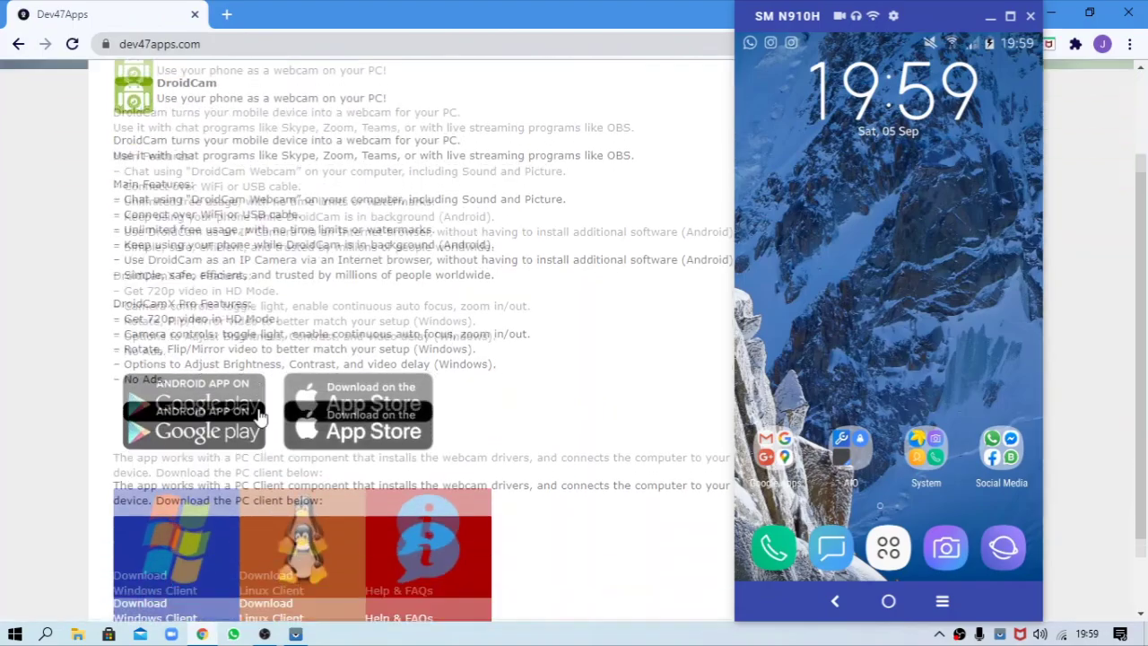
pyautogui.scroll(3, 231, 152)
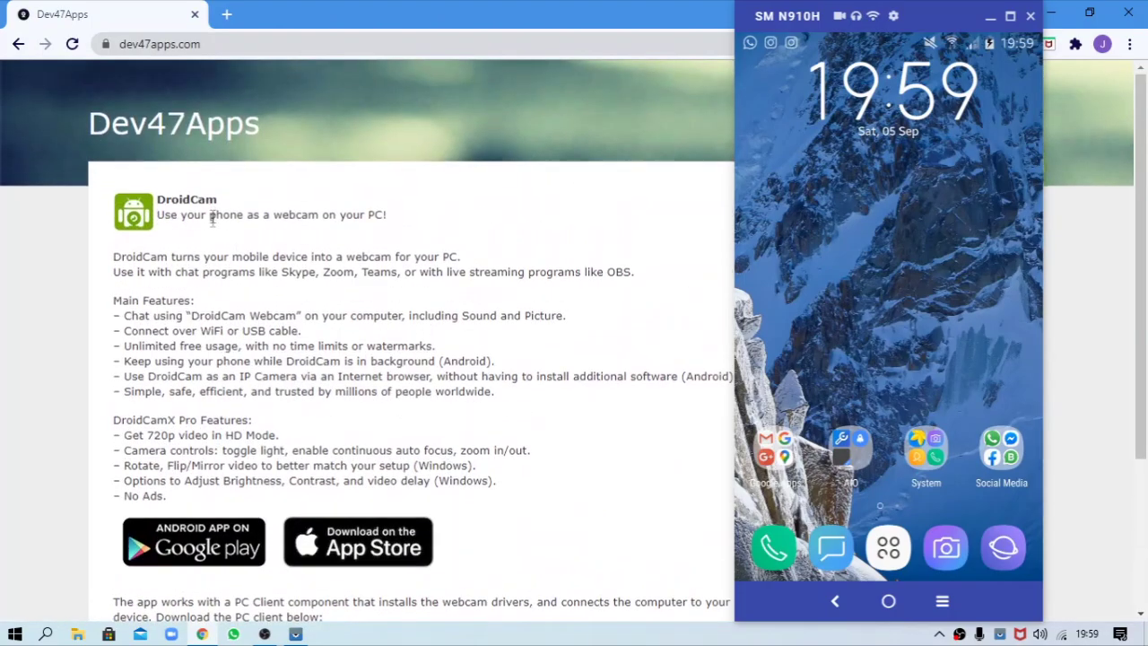
pyautogui.scroll(-4, 240, 247)
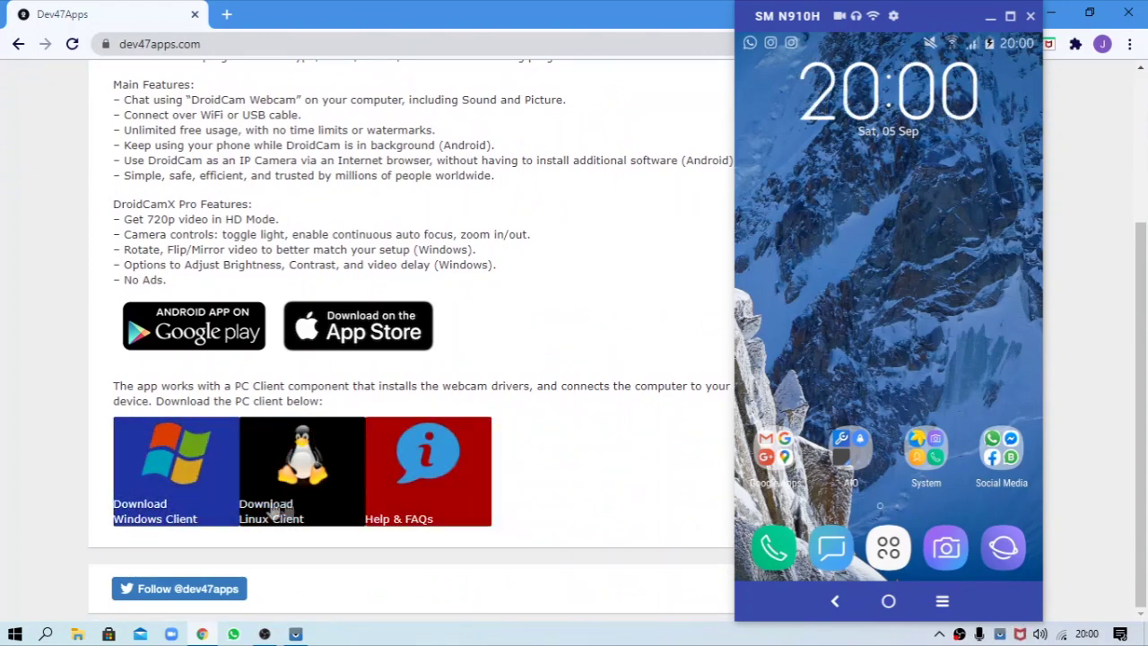
pyautogui.click(179, 499)
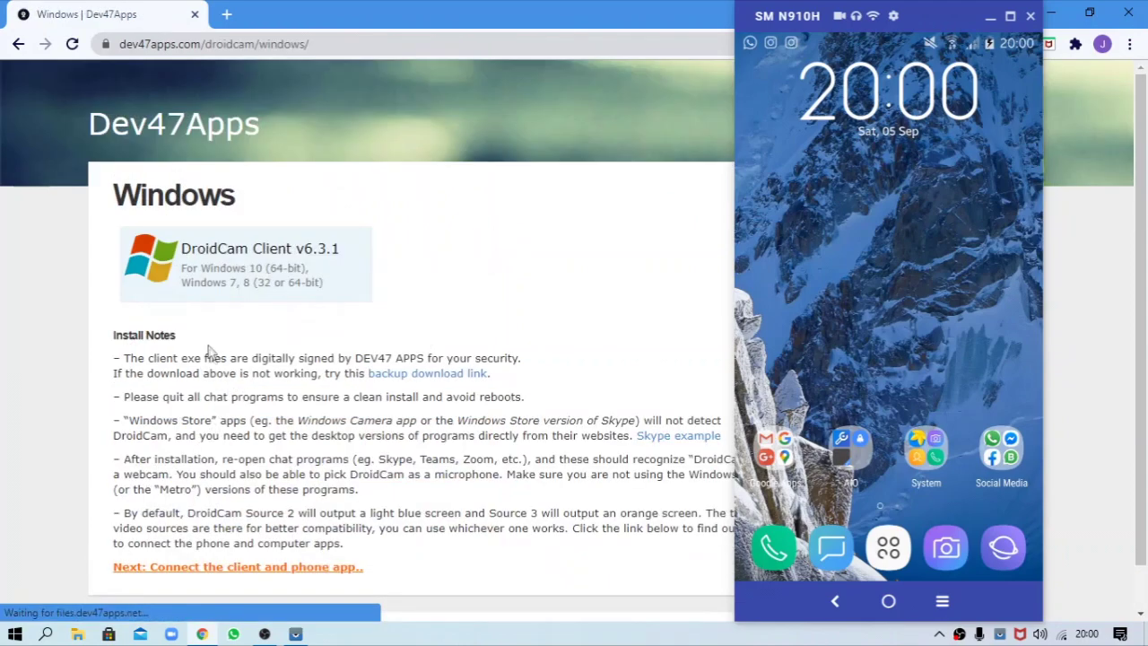
# Step: Start downloading the DroidCam Client v6.3.1 installer despite the duplicate download entry, and cancel the transfer
pyautogui.click(313, 277)
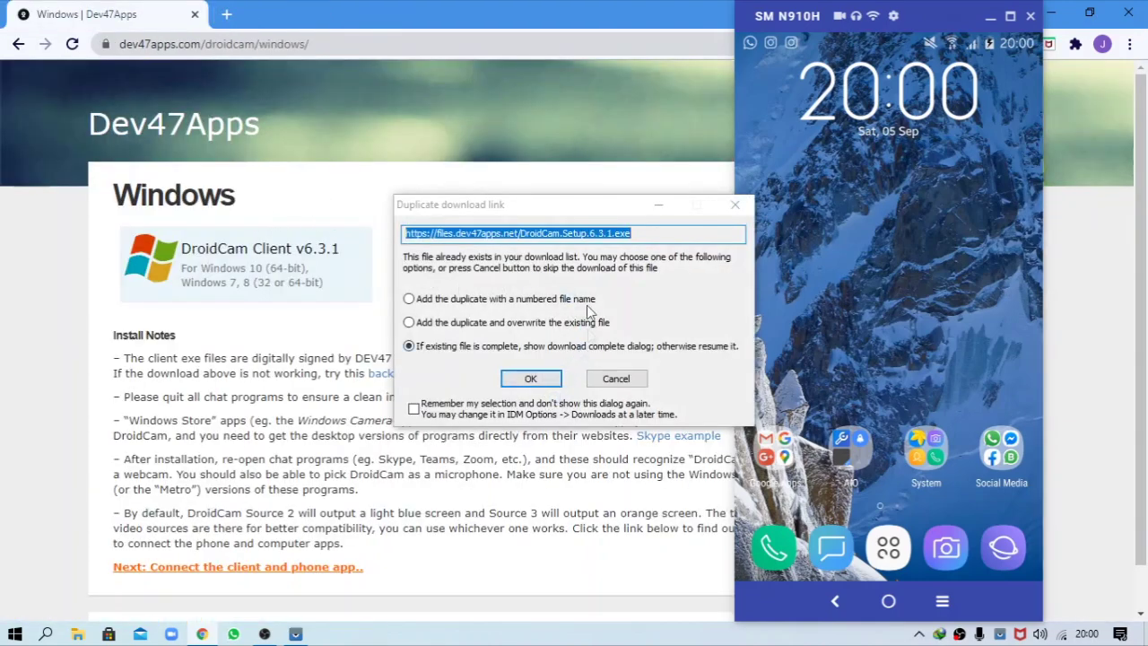
pyautogui.click(538, 383)
pyautogui.click(538, 384)
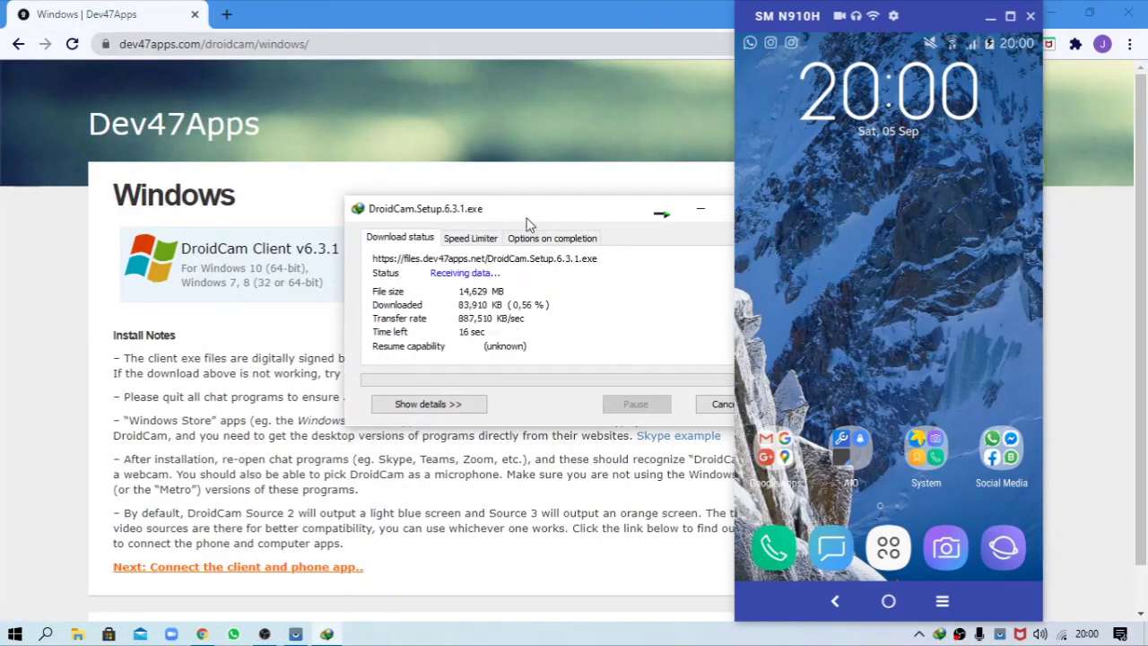
pyautogui.moveTo(525, 223); pyautogui.dragTo(356, 215)
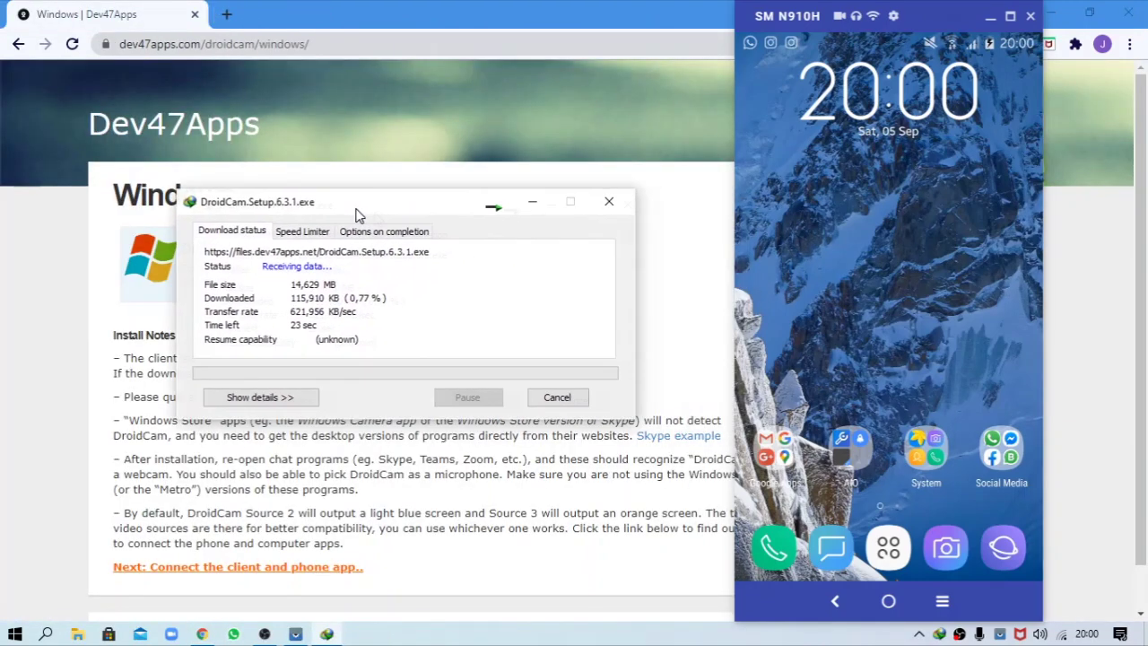
pyautogui.click(553, 397)
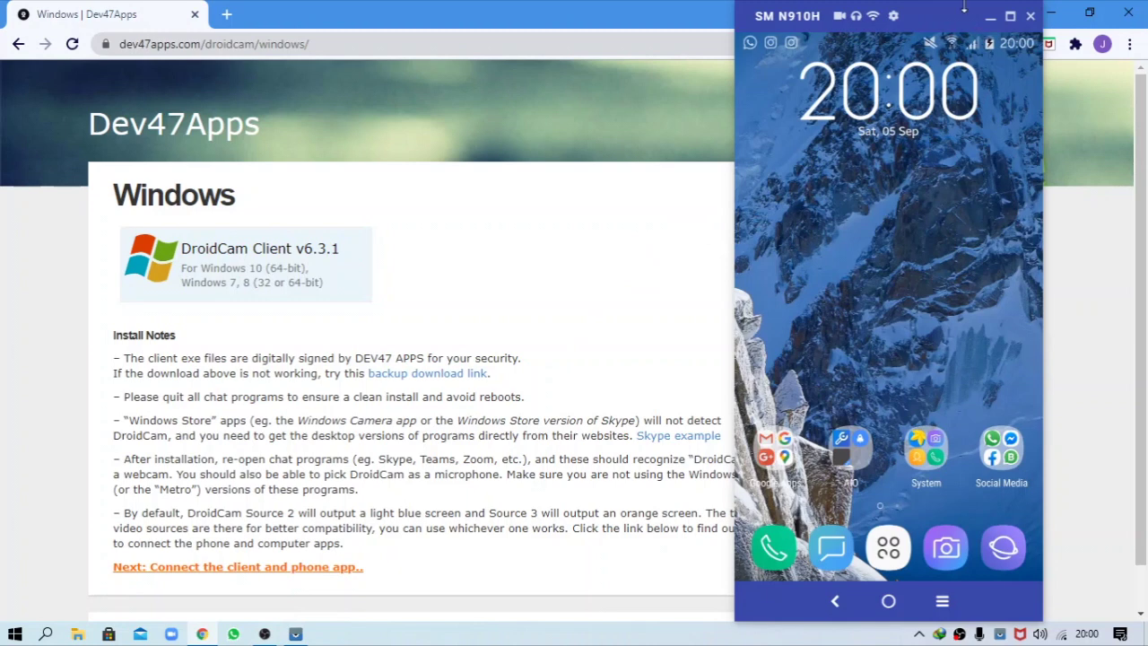
# Step: Switch to the mirrored phone and search the Play Store for "droidcam"
pyautogui.click(725, 453)
pyautogui.click(936, 283)
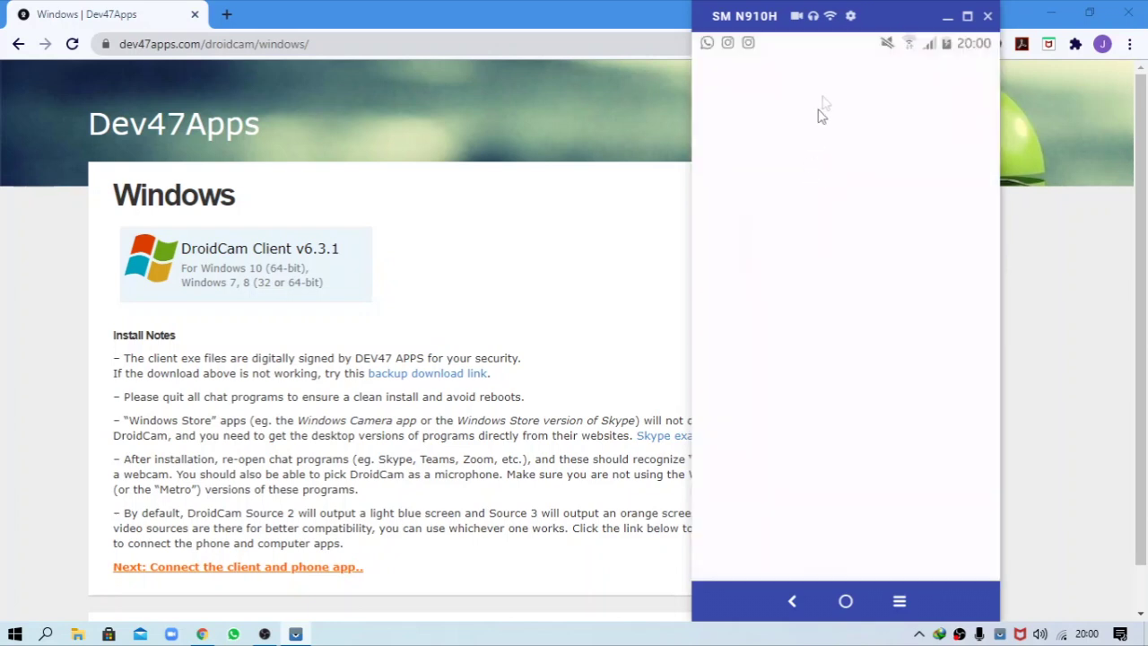
pyautogui.click(829, 82)
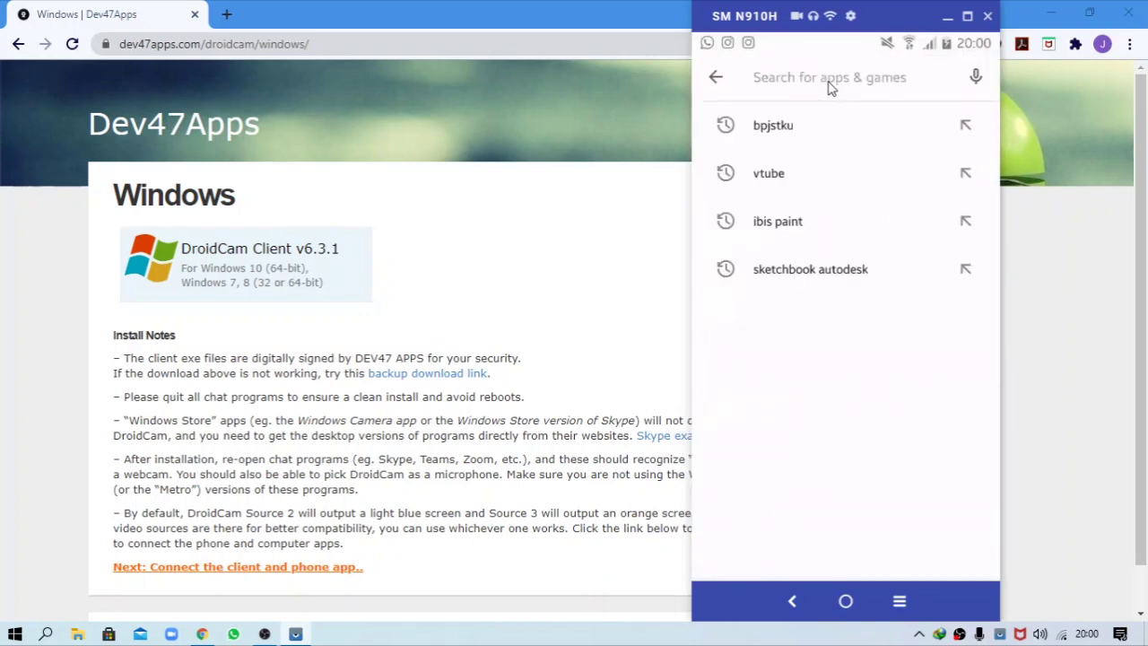
pyautogui.write('cr')
pyautogui.press('BackSpace')
pyautogui.press('BackSpace')
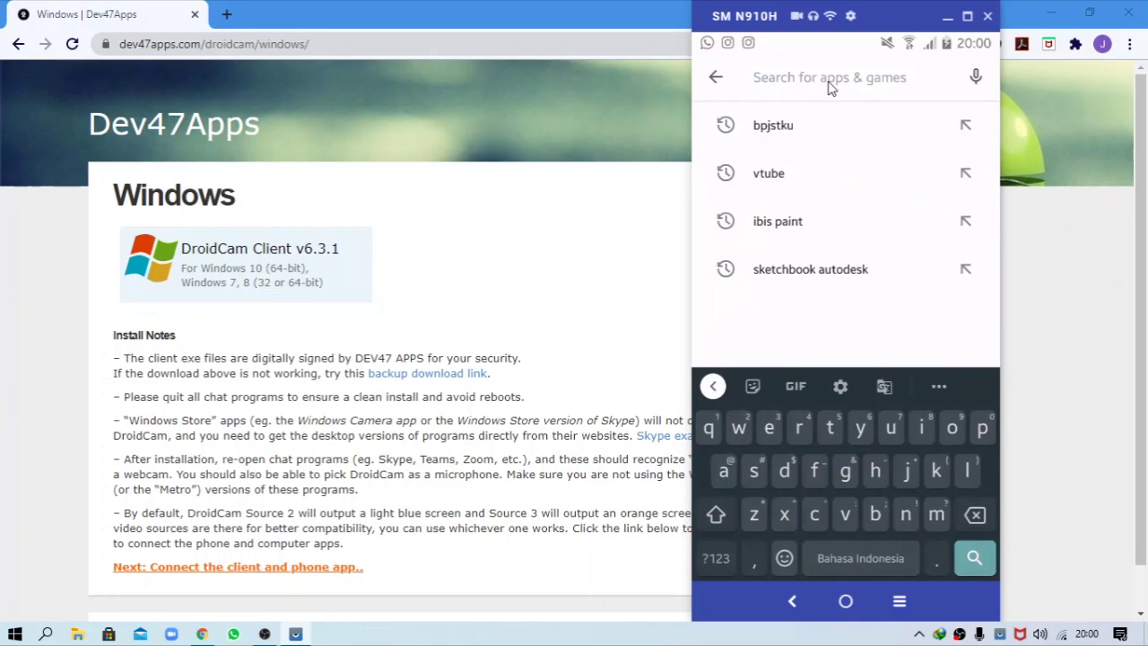
pyautogui.write('droidcam')
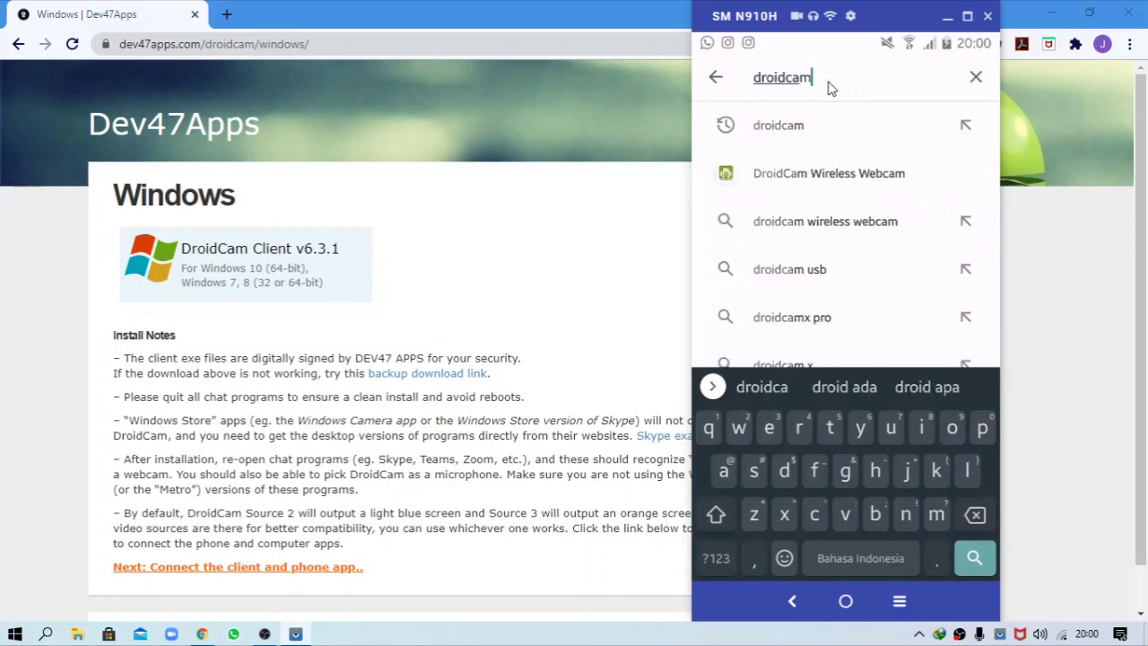
pyautogui.press('Return')
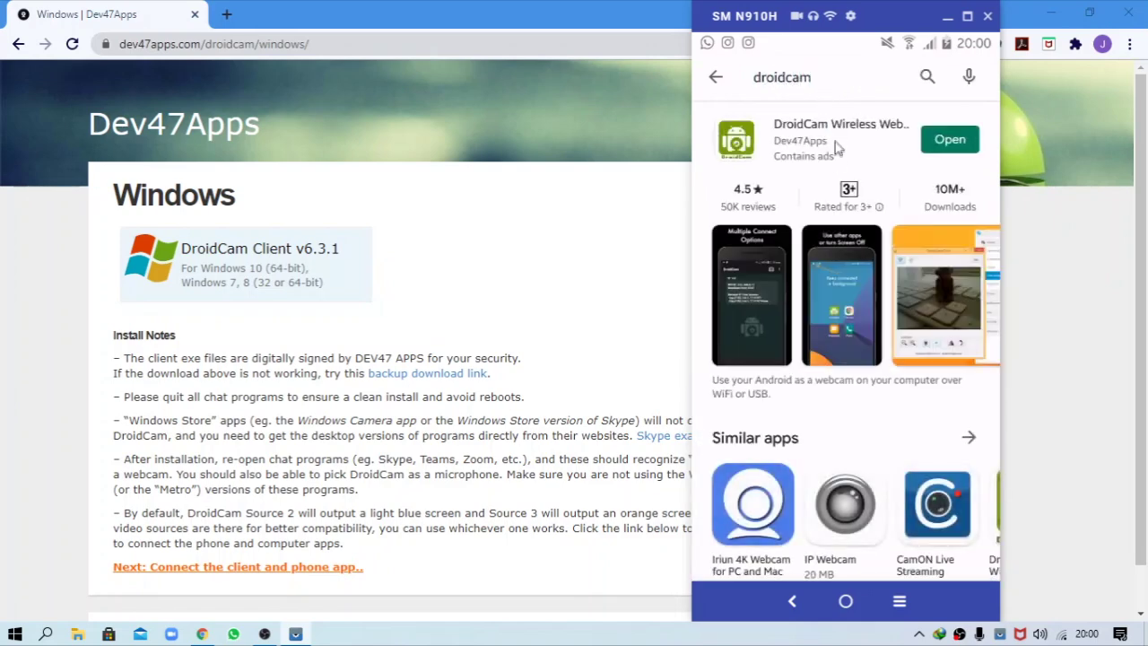
# Step: Launch DroidCam Wireless Webcam from its store page on the phone and decline the DroidCamX upgrade offer
pyautogui.click(847, 139)
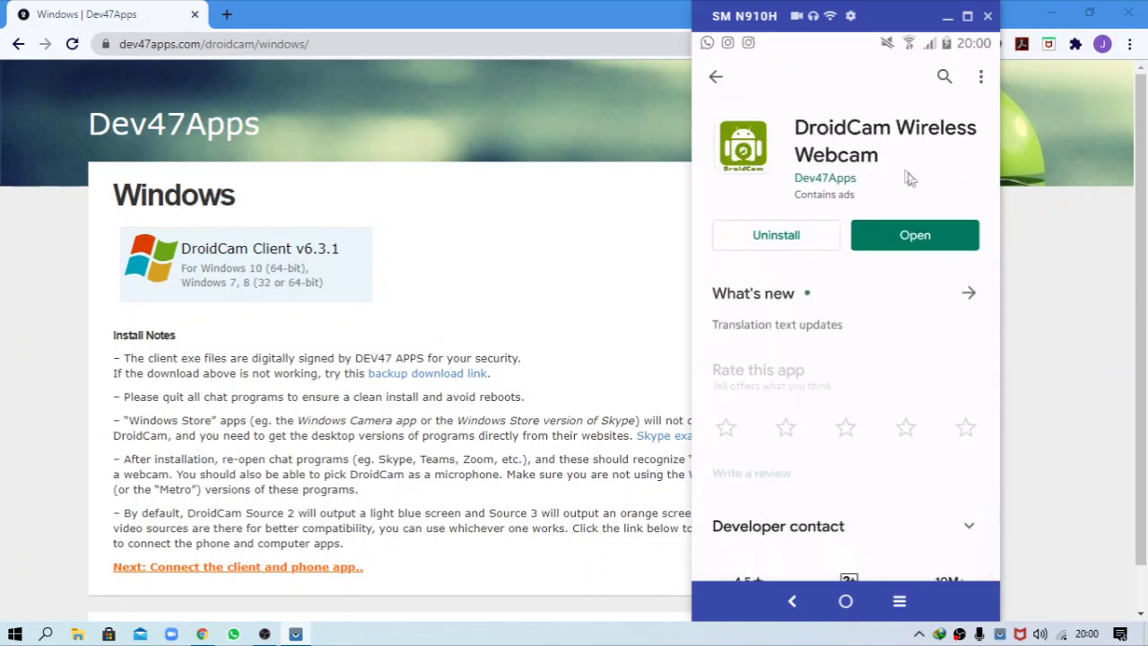
pyautogui.click(913, 244)
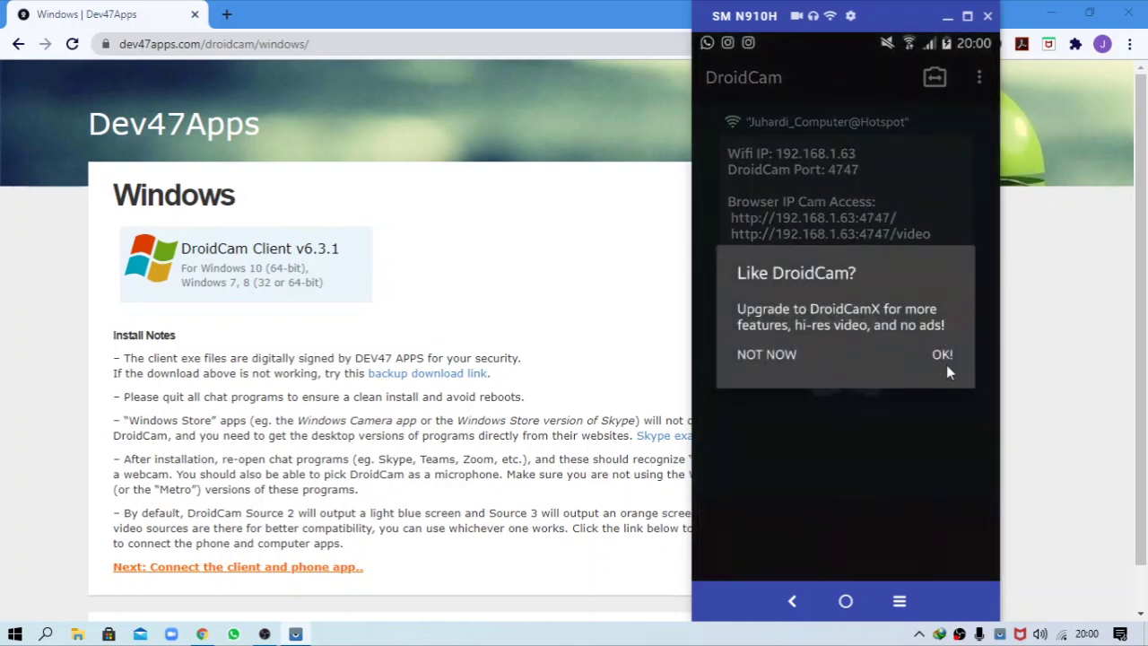
pyautogui.click(762, 355)
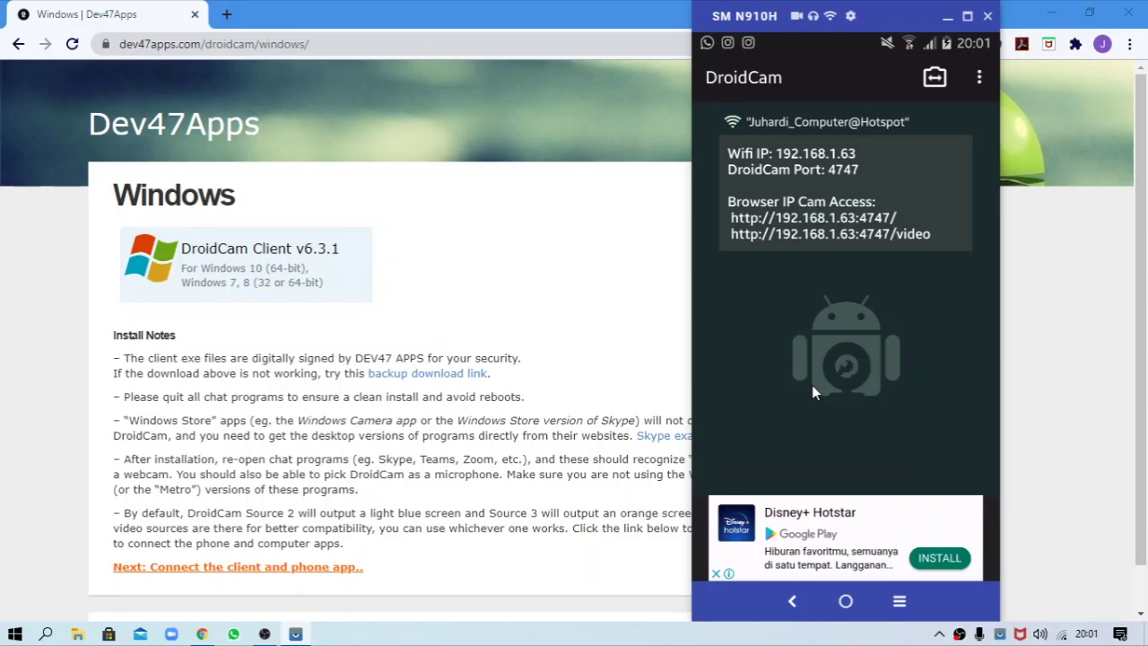
# Step: Launch the DroidCam Client from the PC desktop, choose the USB connection and refresh its device list
pyautogui.press('super+d')
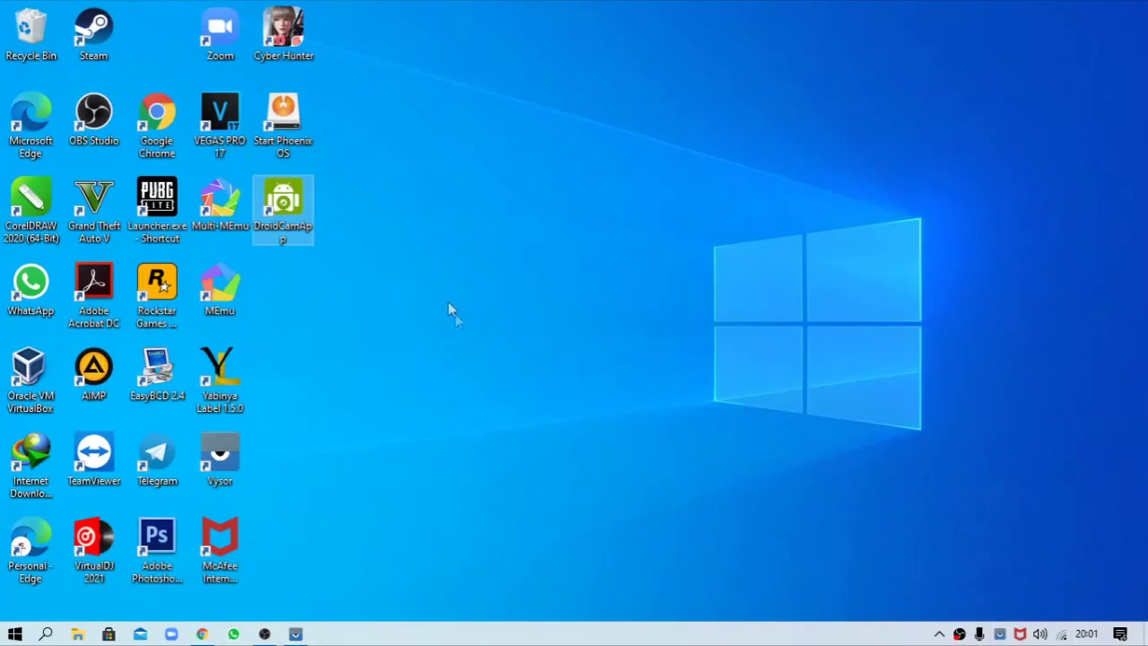
pyautogui.doubleClick(286, 208)
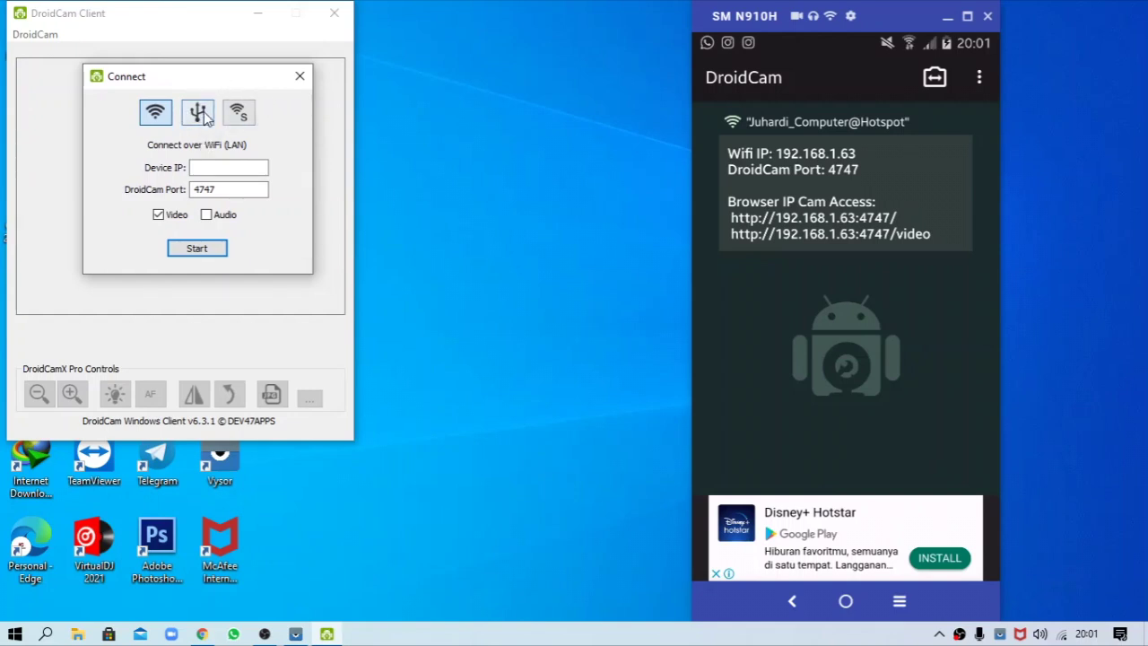
pyautogui.click(202, 113)
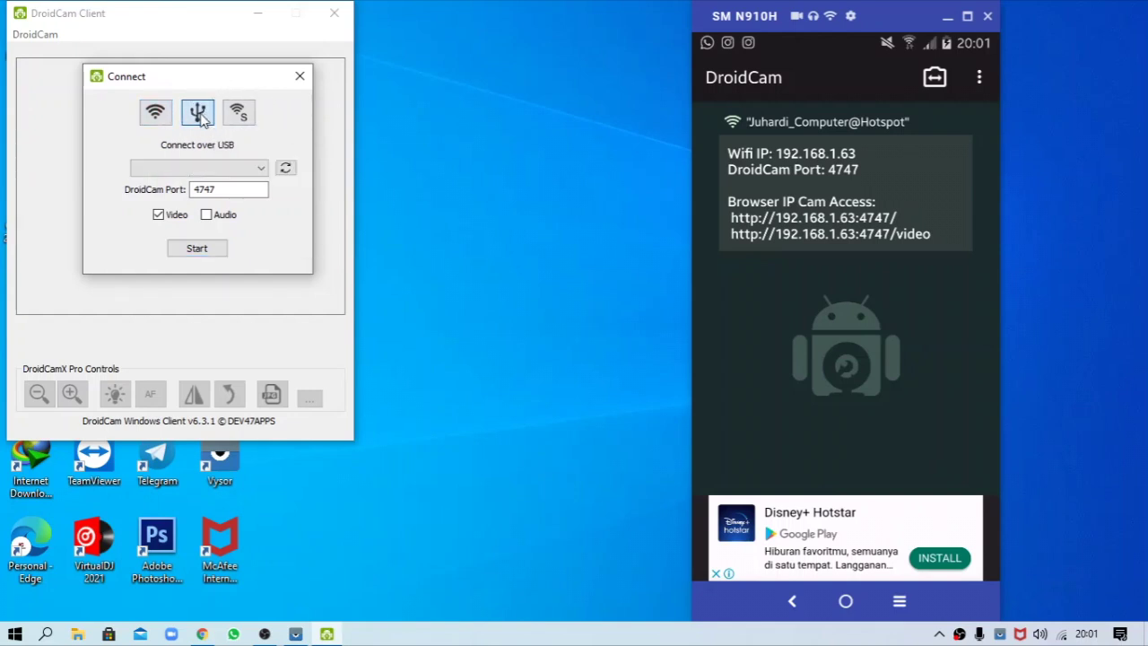
pyautogui.click(269, 157)
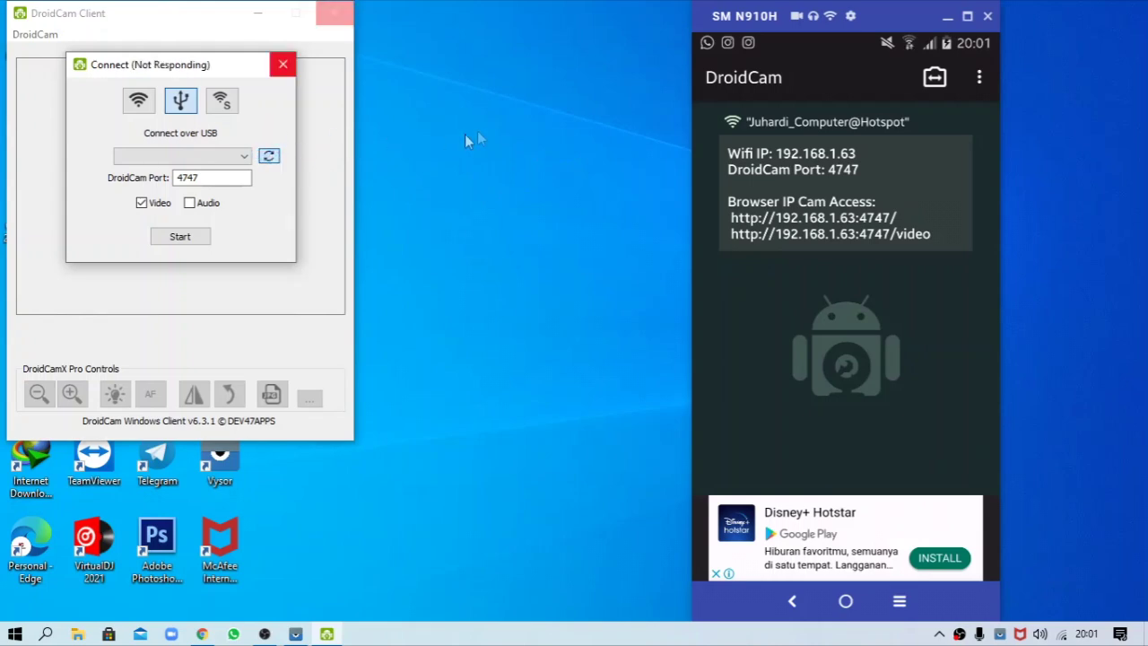
pyautogui.rightClick(434, 132)
pyautogui.click(451, 185)
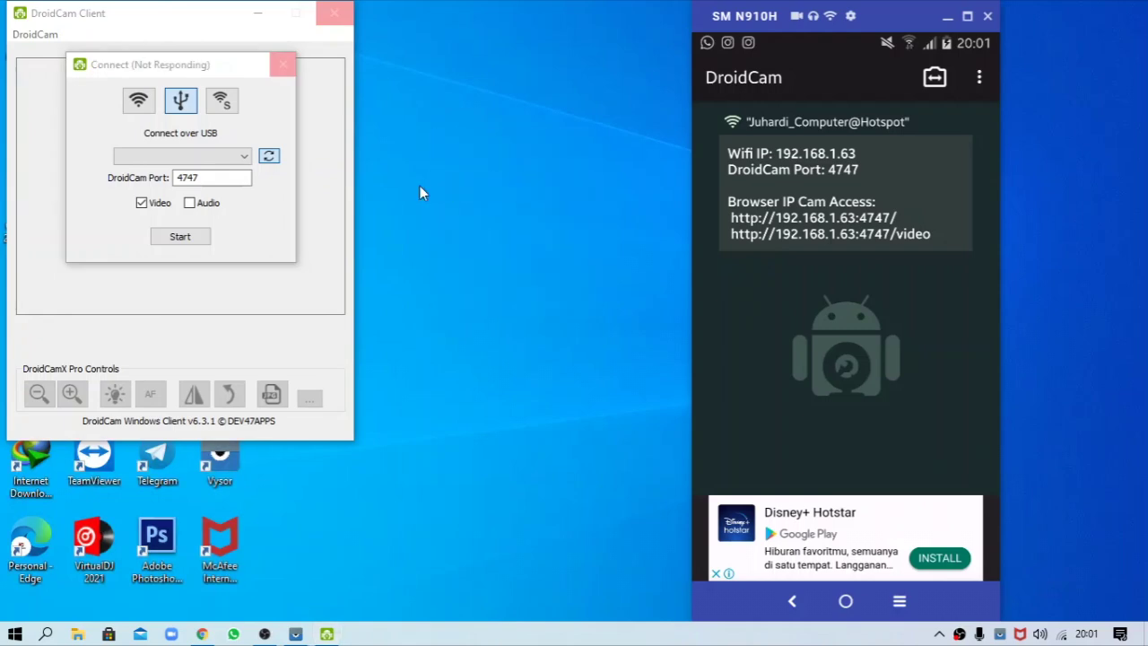
# Step: Select the SM-N910H phone as the USB device and start the webcam connection
pyautogui.click(228, 157)
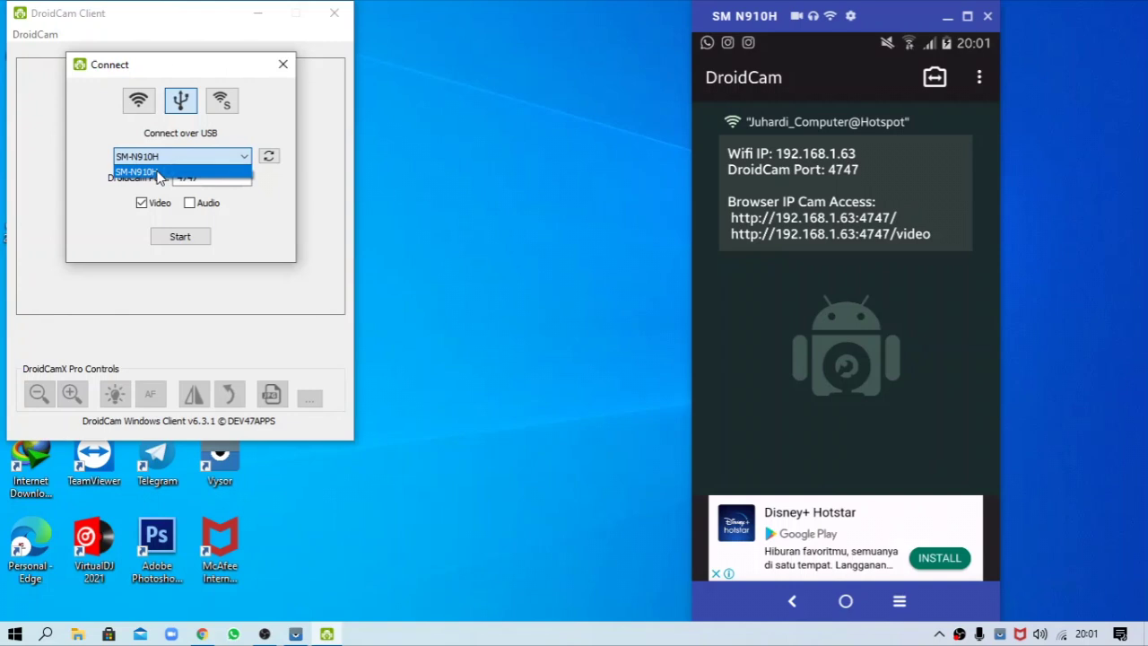
pyautogui.click(158, 173)
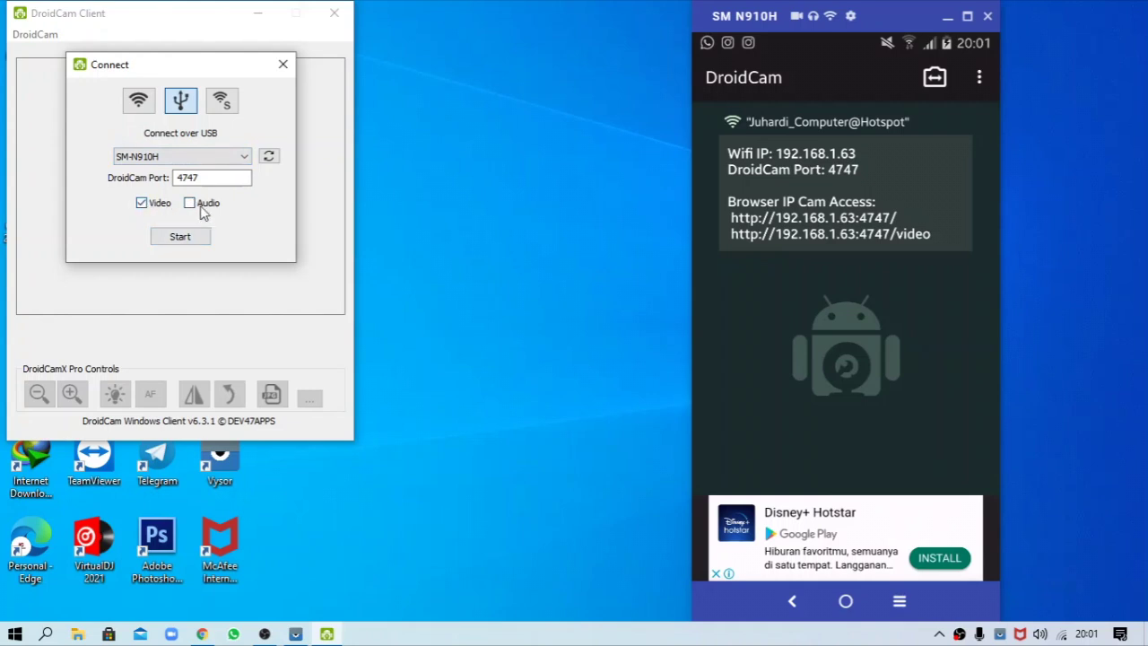
pyautogui.click(181, 237)
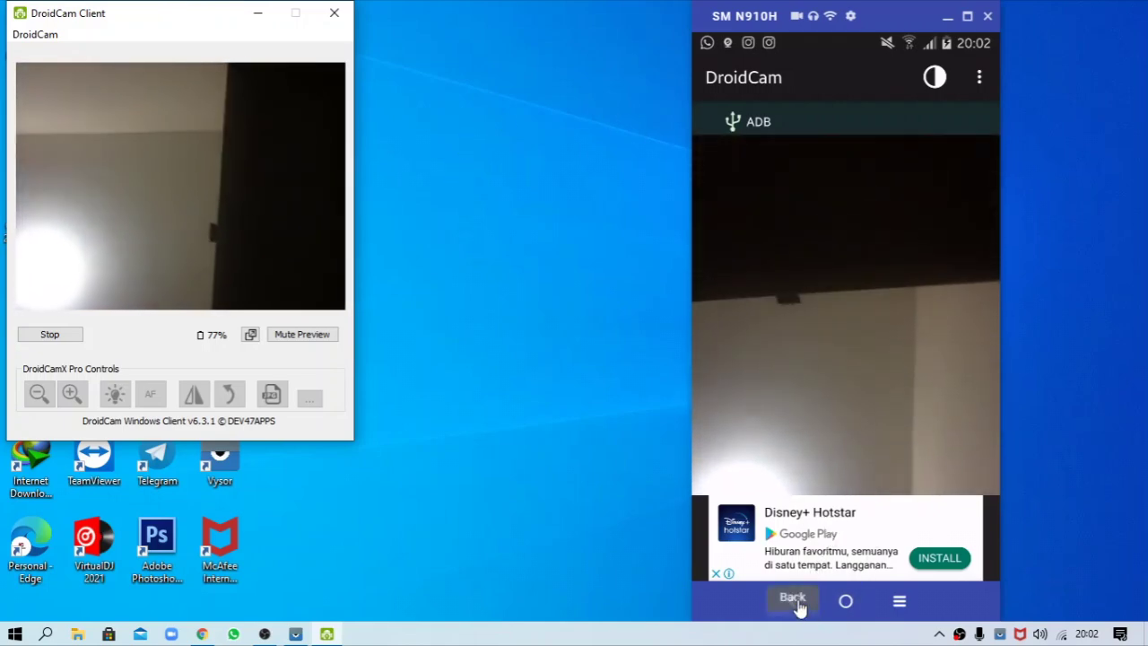
# Step: Stop the running webcam connection from the phone and choose the Back camera in the phone's DroidCam app
pyautogui.click(797, 607)
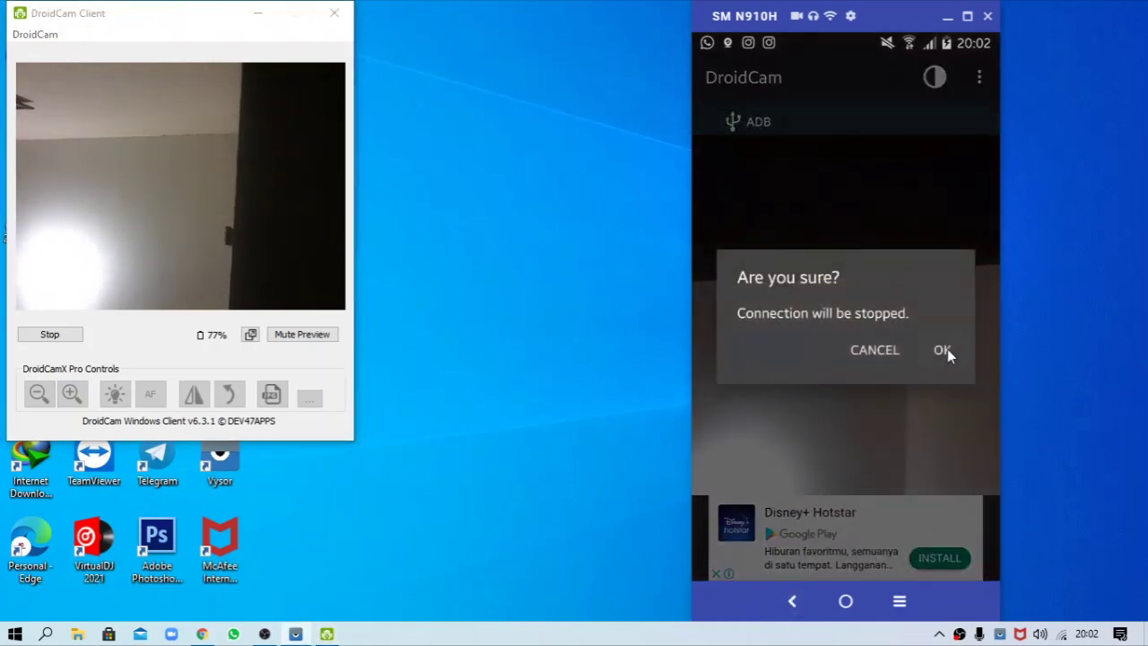
pyautogui.click(945, 350)
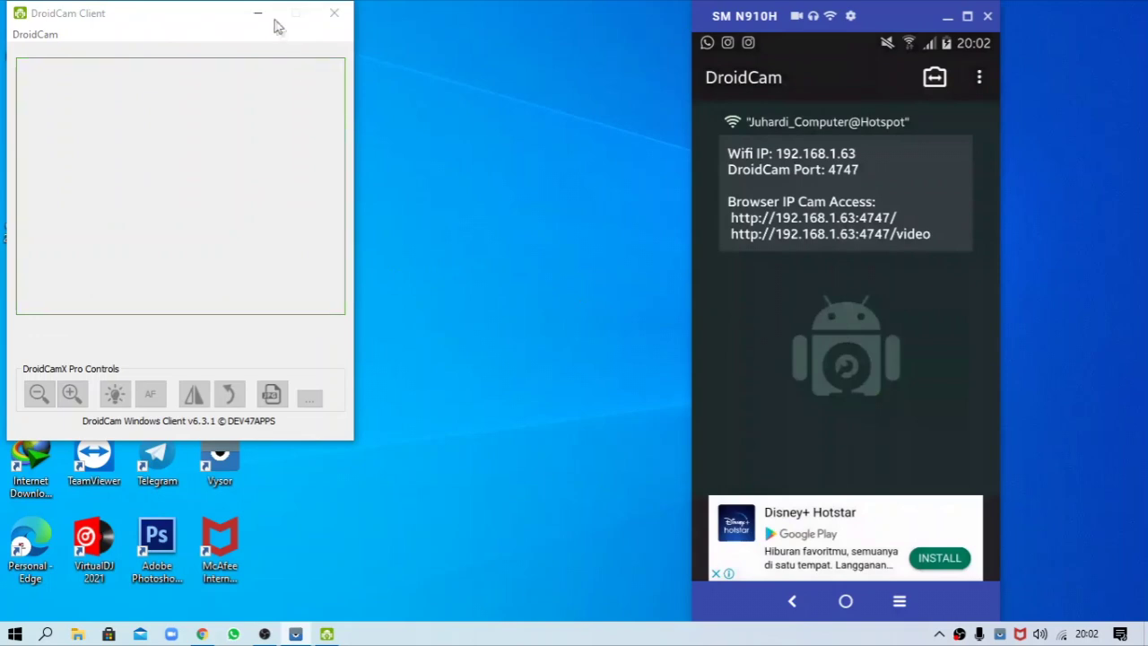
pyautogui.click(935, 79)
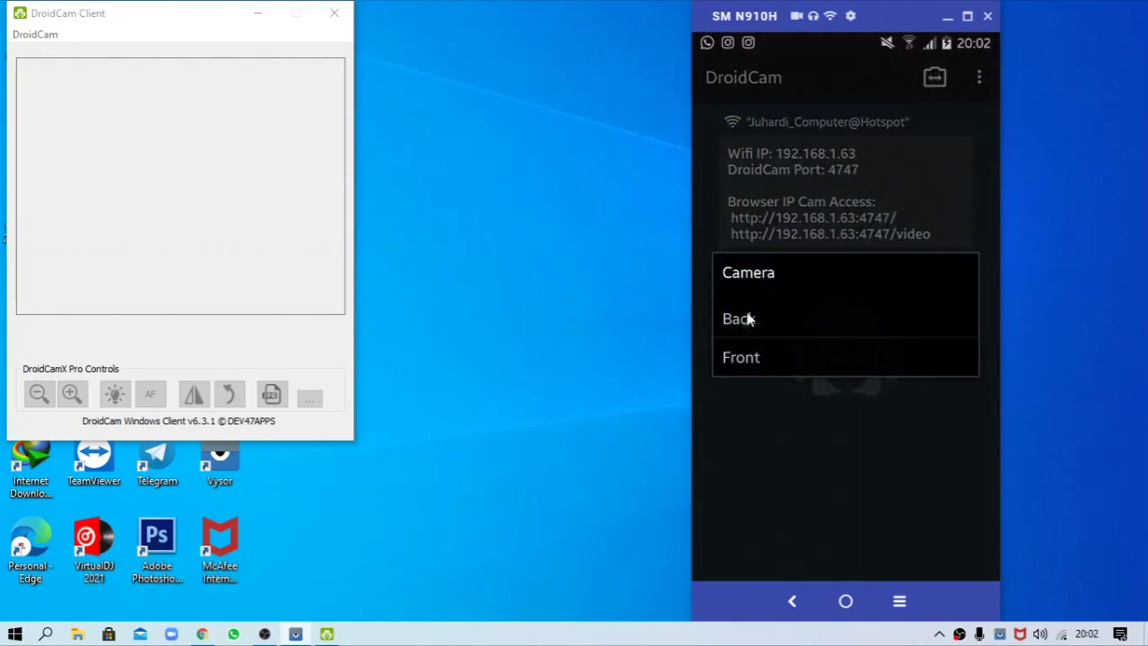
pyautogui.click(756, 323)
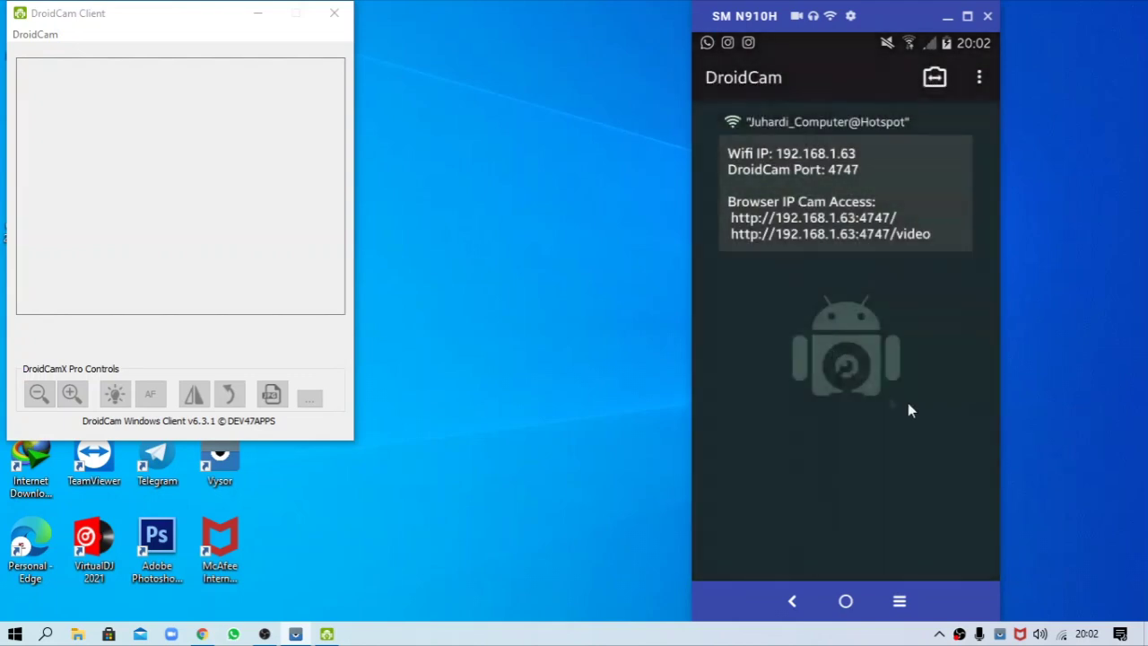
# Step: Close and relaunch the DroidCam Client on the PC and refresh its list of USB devices
pyautogui.moveTo(152, 27); pyautogui.dragTo(287, 36)
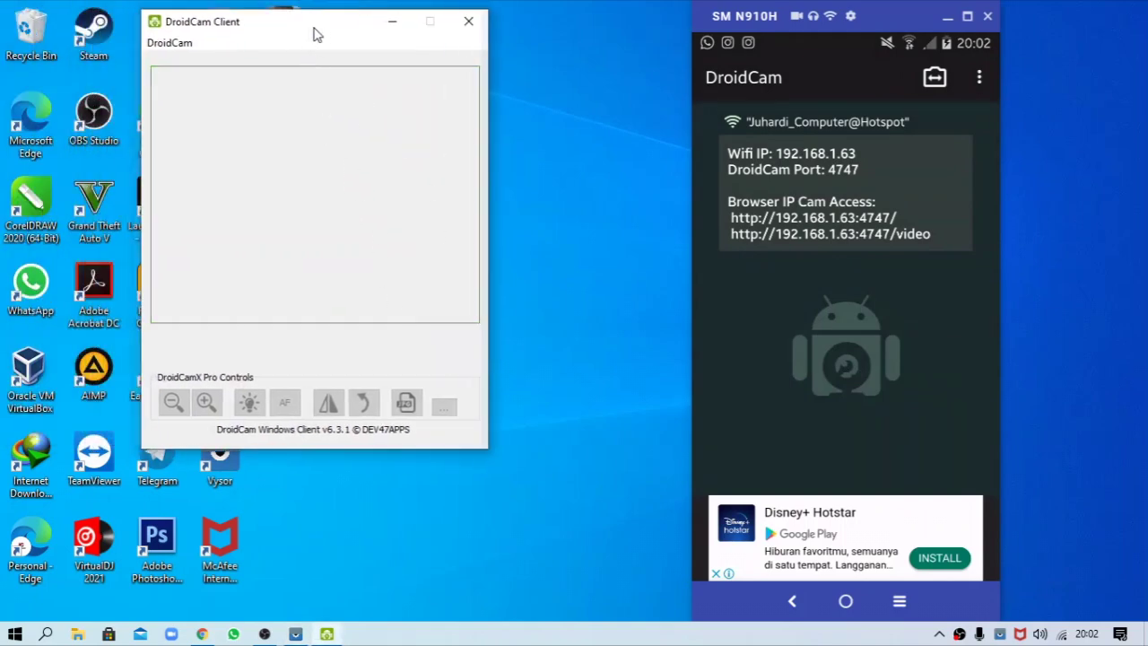
pyautogui.click(468, 20)
pyautogui.doubleClick(282, 201)
pyautogui.moveTo(137, 57); pyautogui.dragTo(224, 73)
pyautogui.click(303, 163)
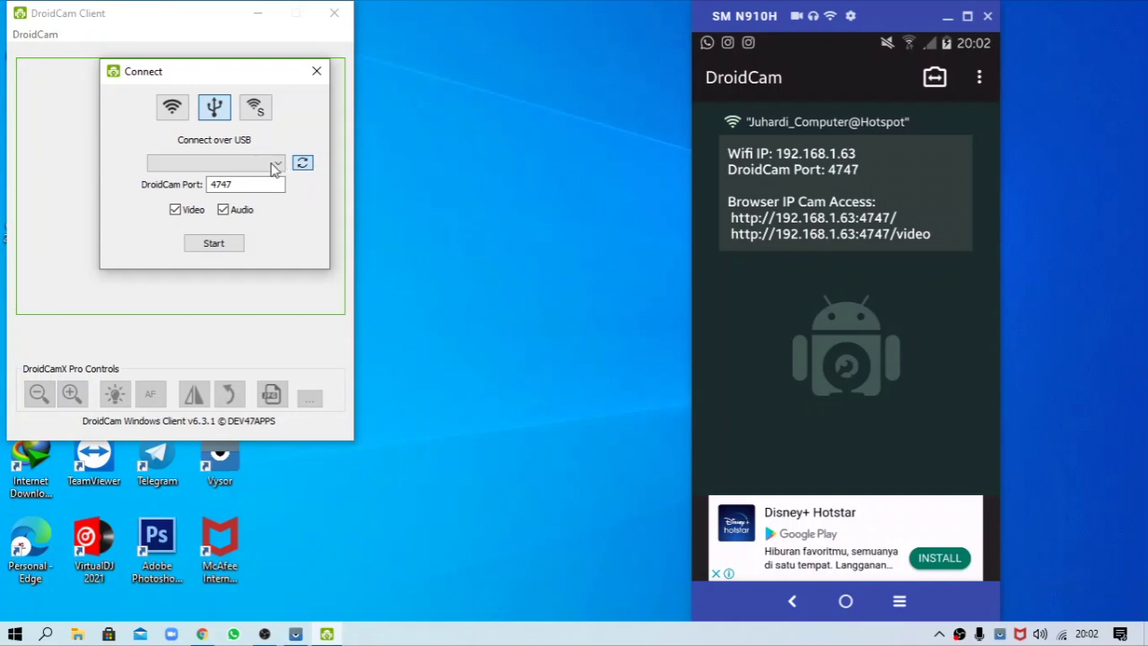
# Step: Choose SM-N910H as the USB device and start the connection with video and audio on port 4747
pyautogui.click(266, 164)
pyautogui.click(195, 176)
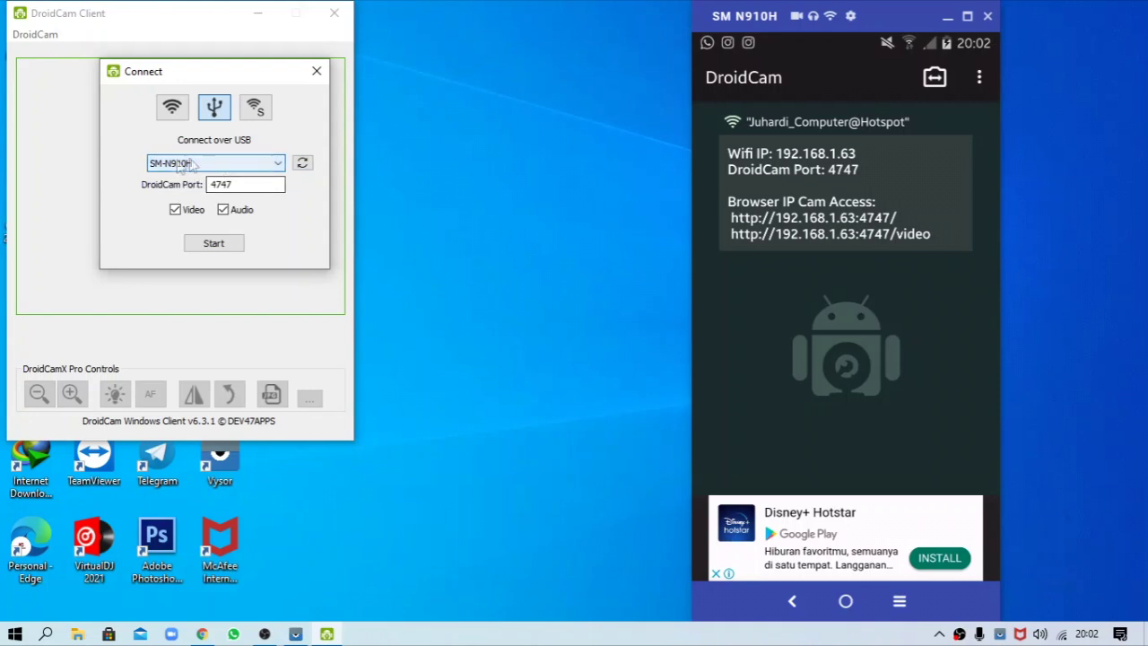
pyautogui.click(213, 246)
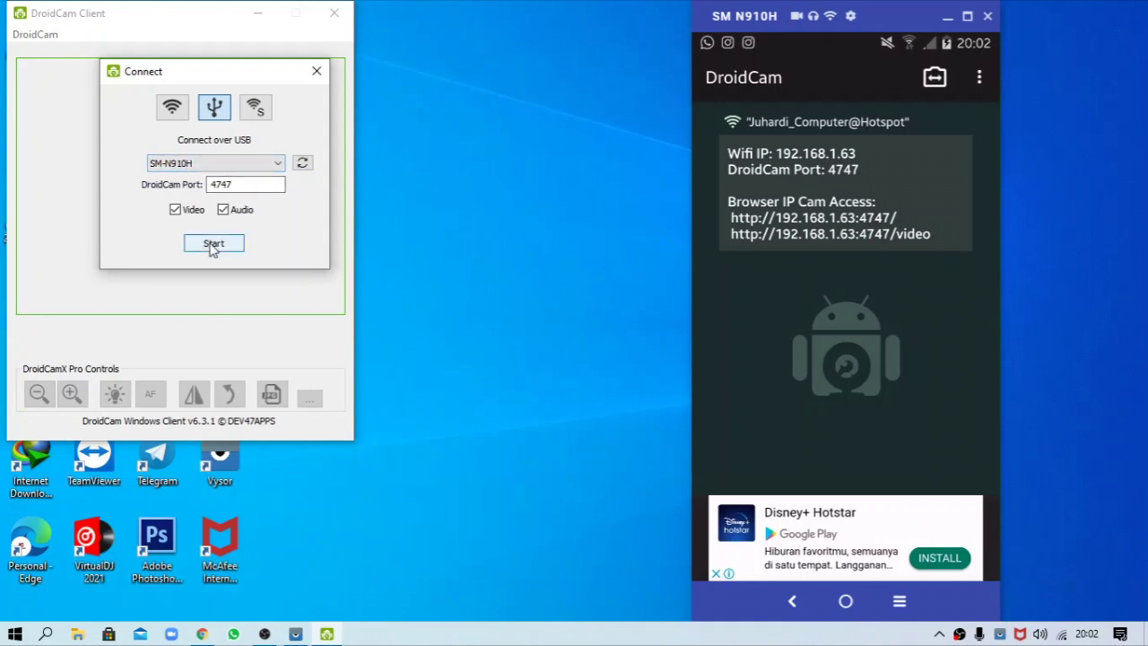
pyautogui.click(212, 246)
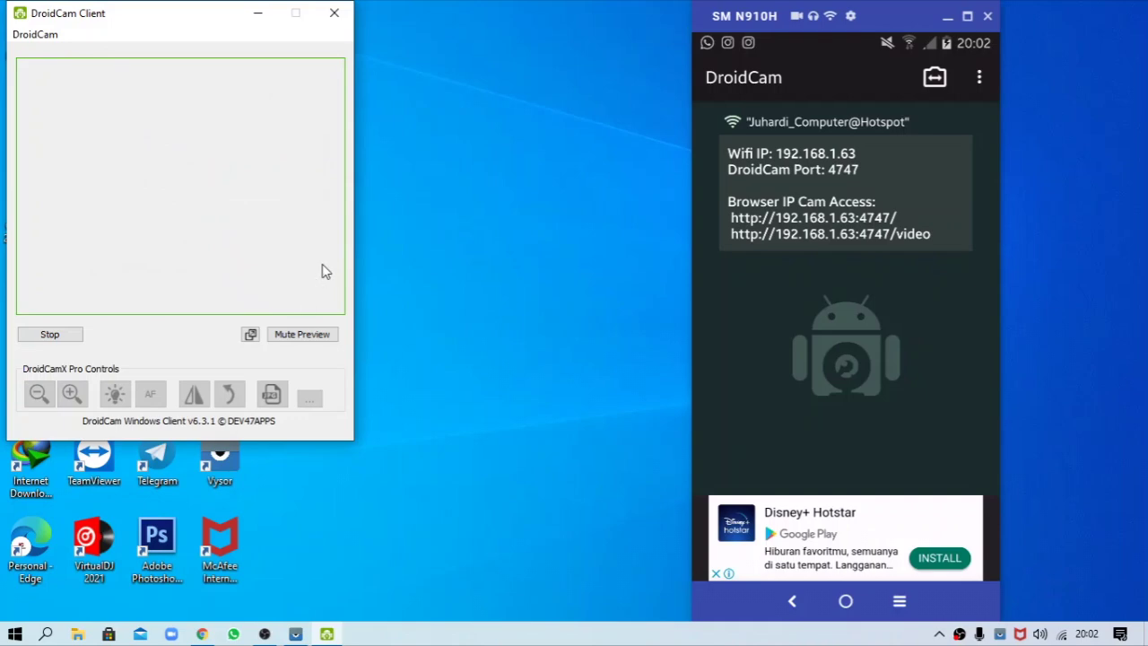